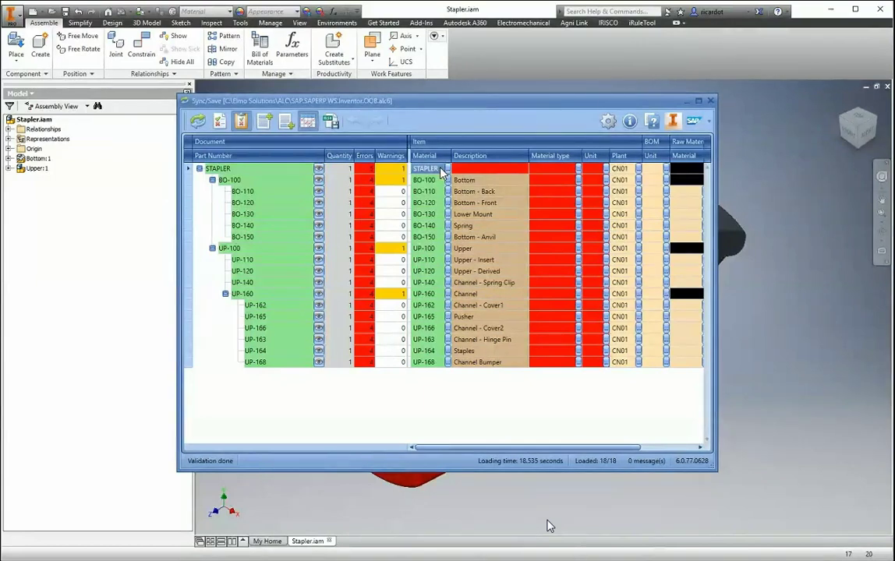
# Step: Set the top-level STAPLER assembly's material number to ST-100 and its description to Stapler
pyautogui.write('ST-100')
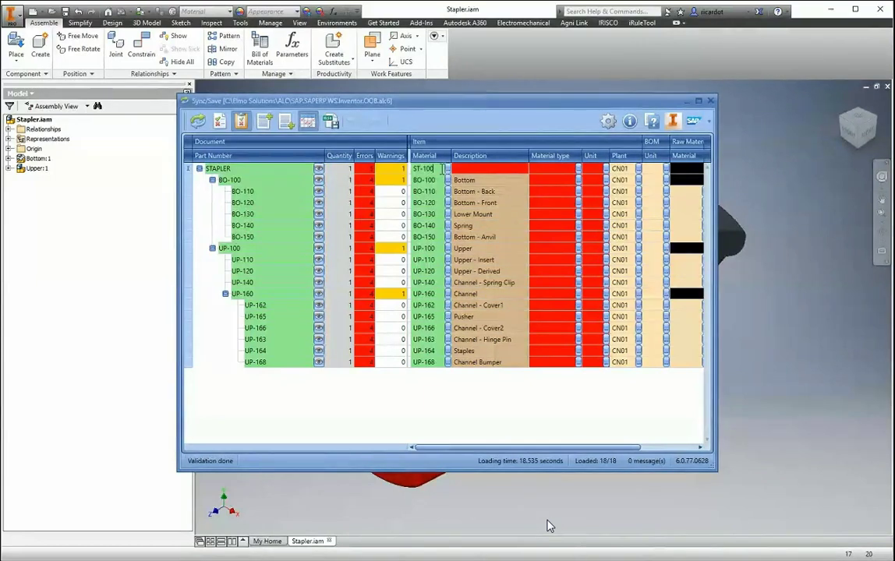
pyautogui.press('Return')
pyautogui.moveTo(516, 183)
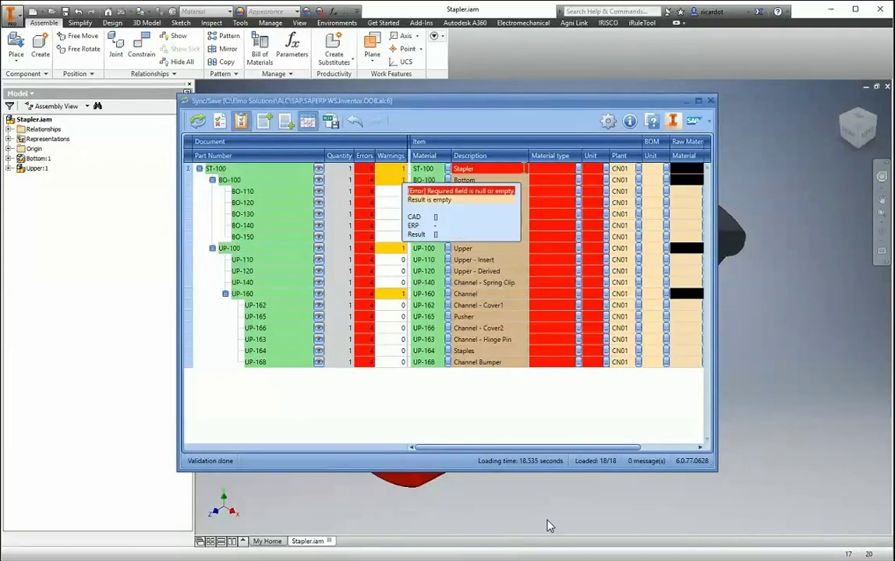
# Step: Set the ST-100 row's material type to ELMO from the ERP values and its unit to EA
pyautogui.click(580, 173)
pyautogui.click(579, 173)
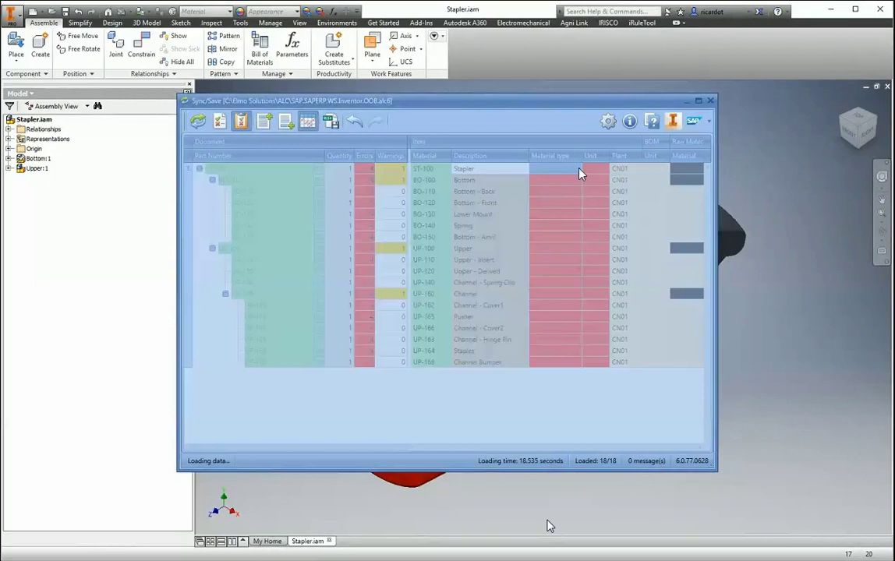
pyautogui.write('elmo')
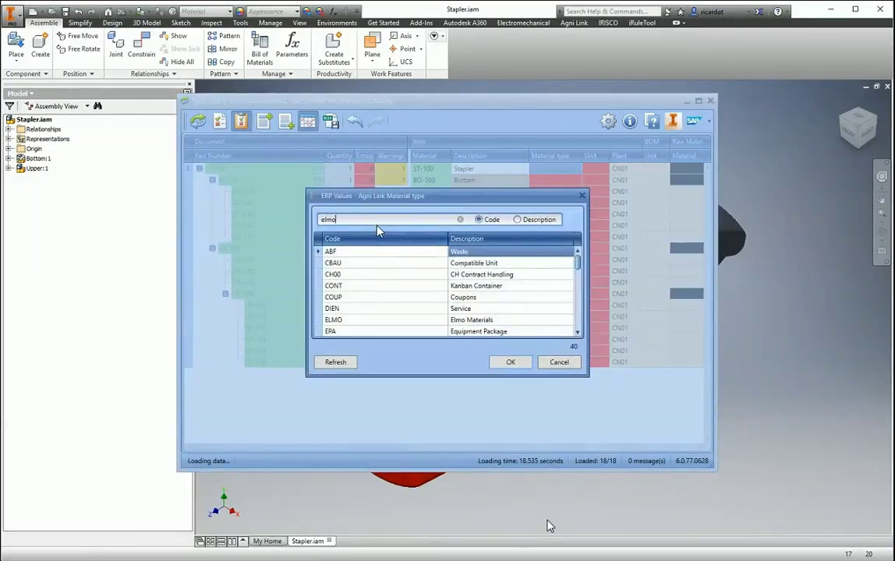
pyautogui.click(510, 362)
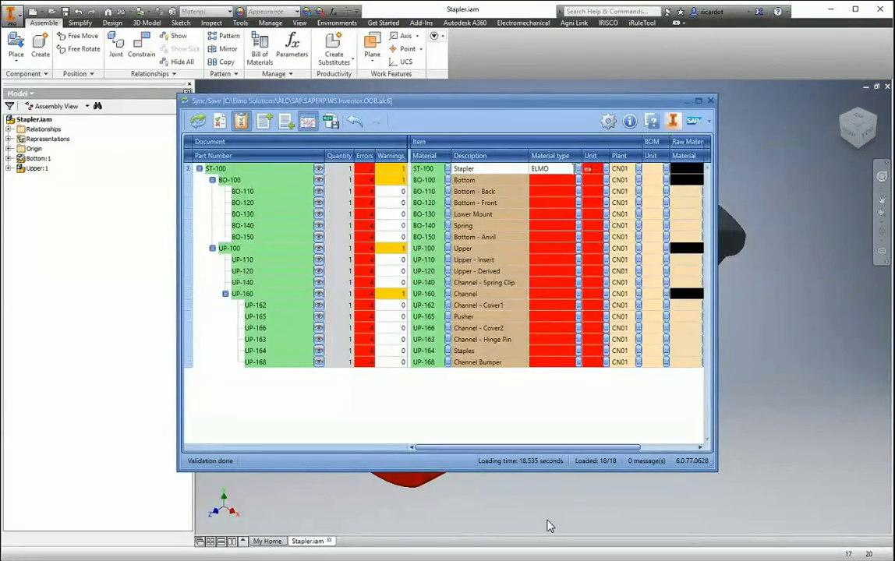
# Step: Copy the ELMO material type and EA unit from ST-100 to all component rows below it
pyautogui.click(569, 170)
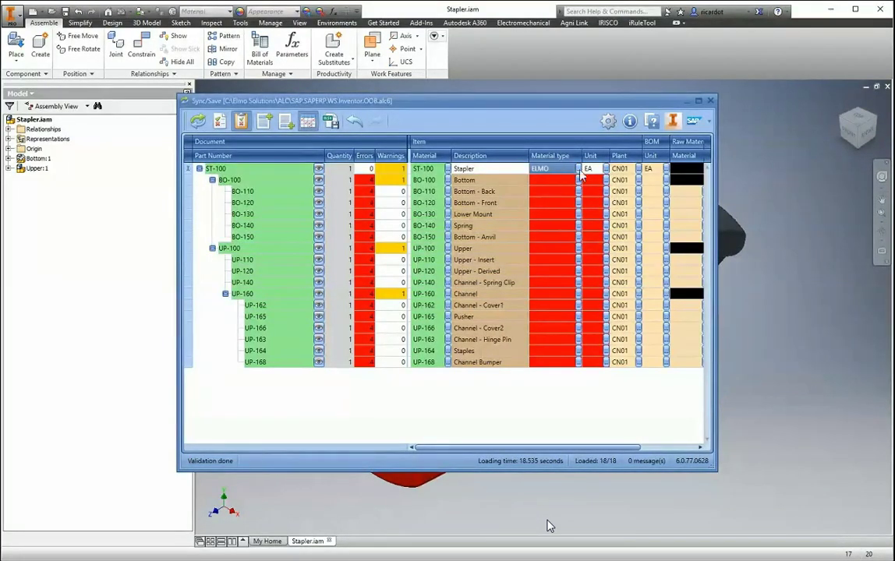
pyautogui.click(598, 171)
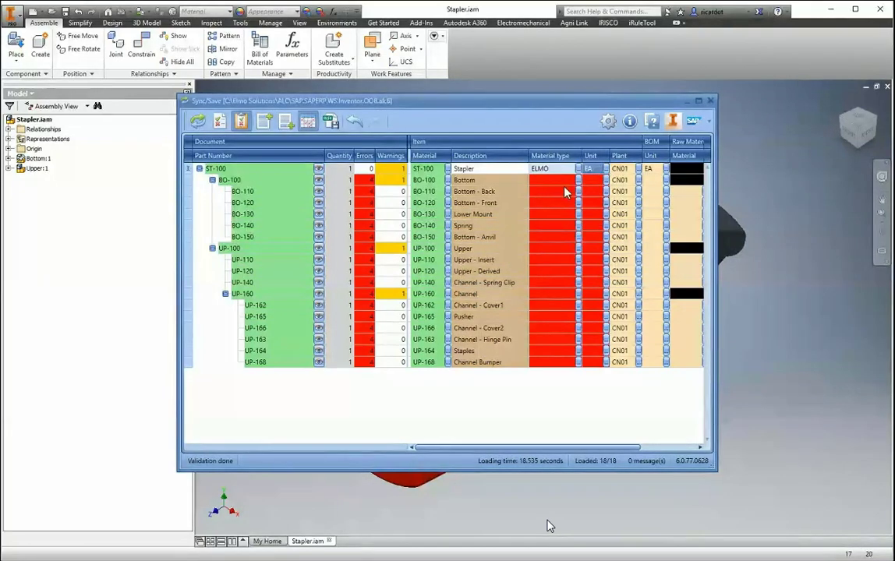
pyautogui.moveTo(563, 180); pyautogui.dragTo(597, 365)
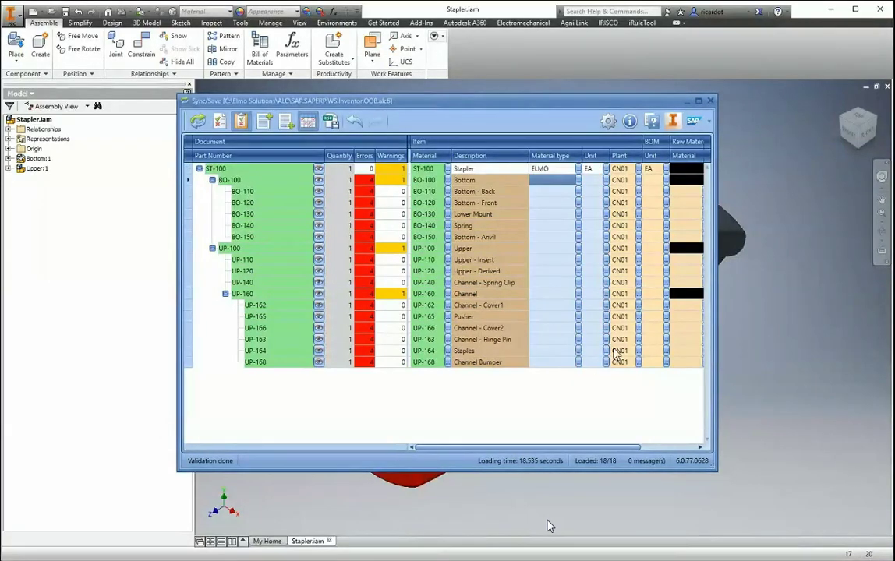
# Step: Validate the stapler documents and synchronize them with the ERP
pyautogui.click(219, 123)
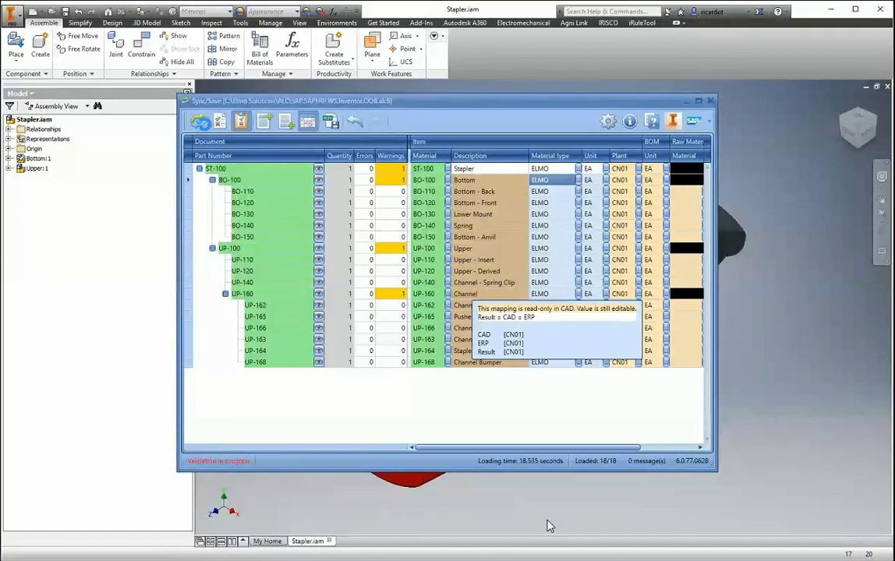
pyautogui.click(200, 123)
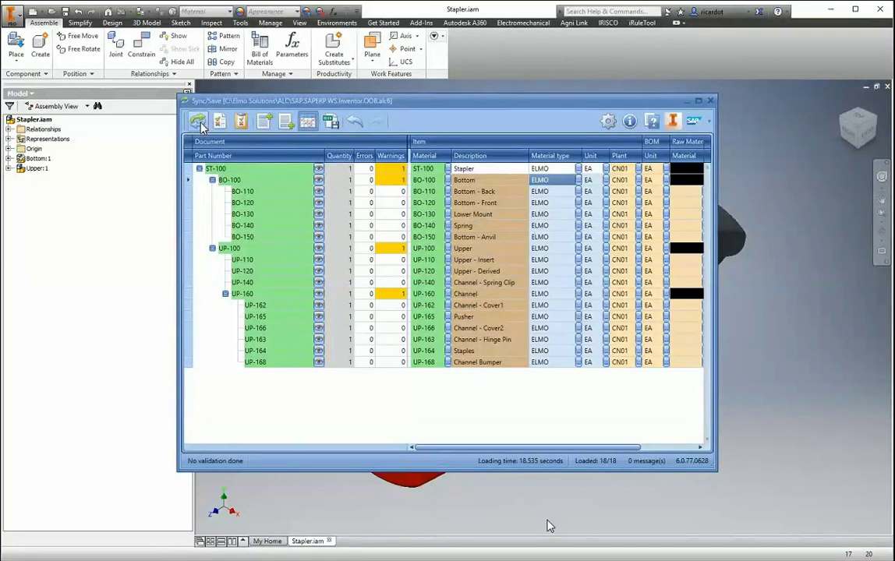
pyautogui.click(572, 324)
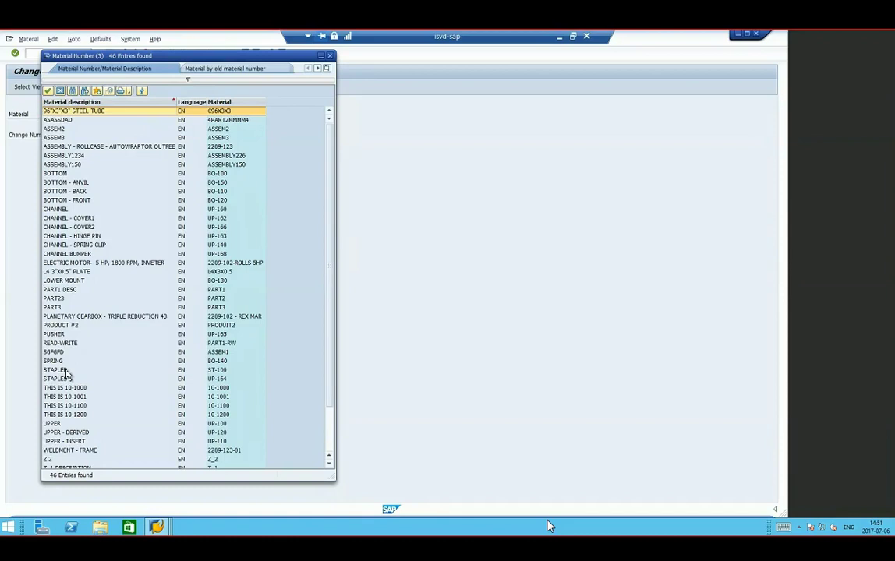
# Step: In SAP, pick the Stapler material ST-100 from the material search and open its Basic Data 1 and 2 views
pyautogui.doubleClick(67, 375)
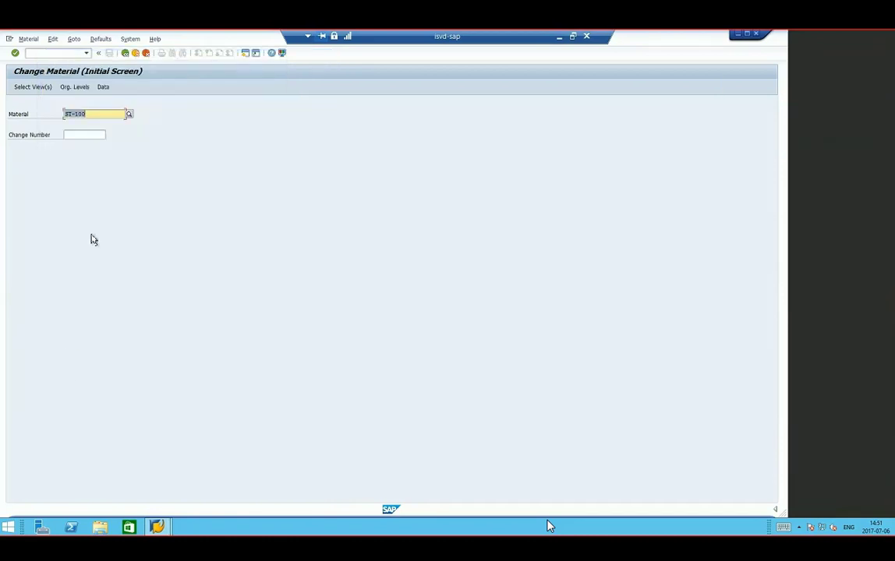
pyautogui.click(130, 115)
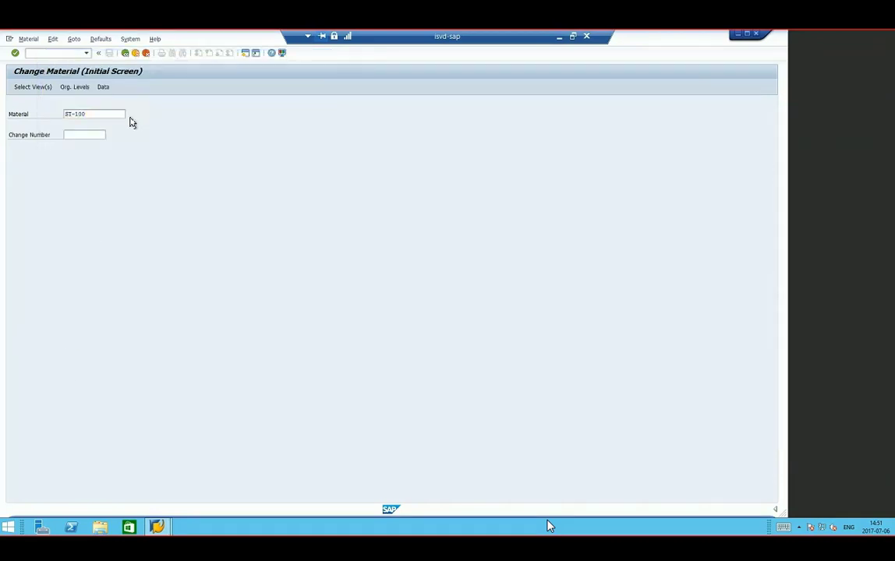
pyautogui.click(320, 322)
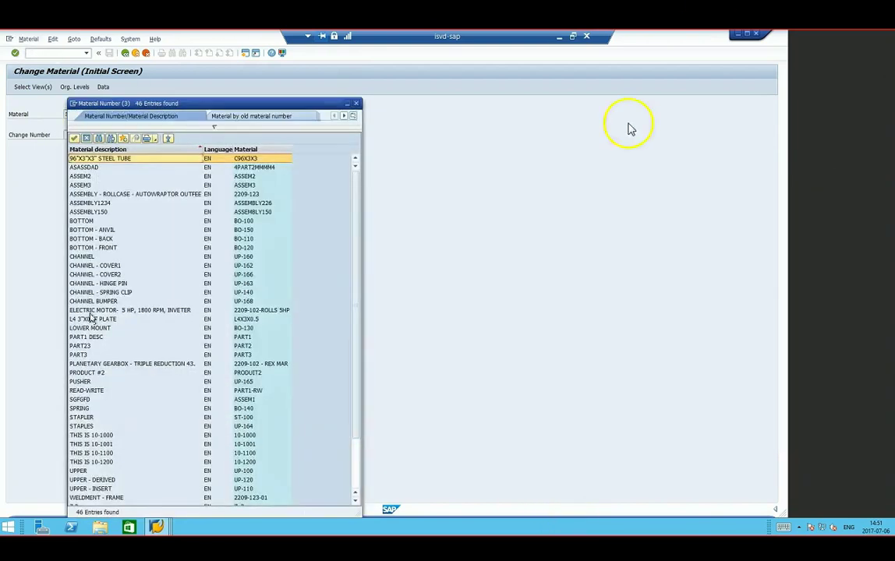
pyautogui.scroll(-3, 90, 343)
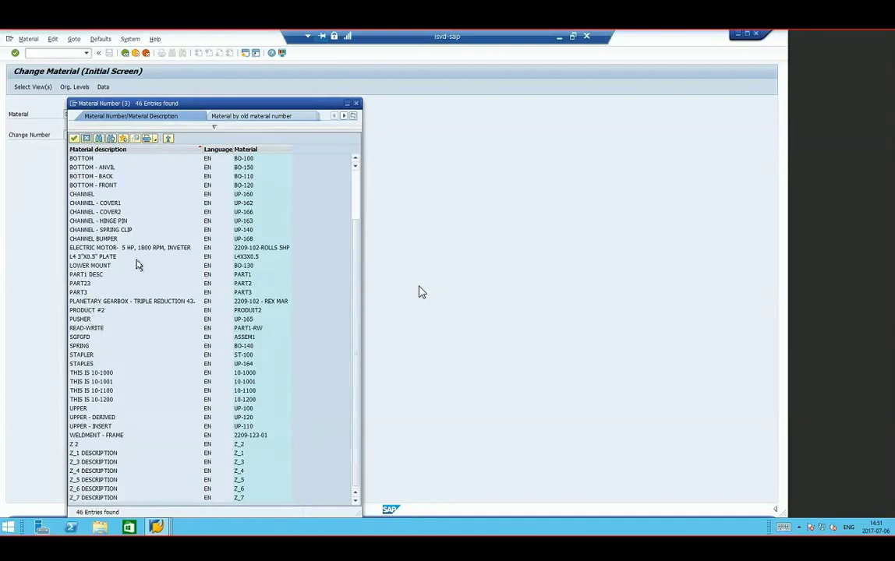
pyautogui.doubleClick(82, 355)
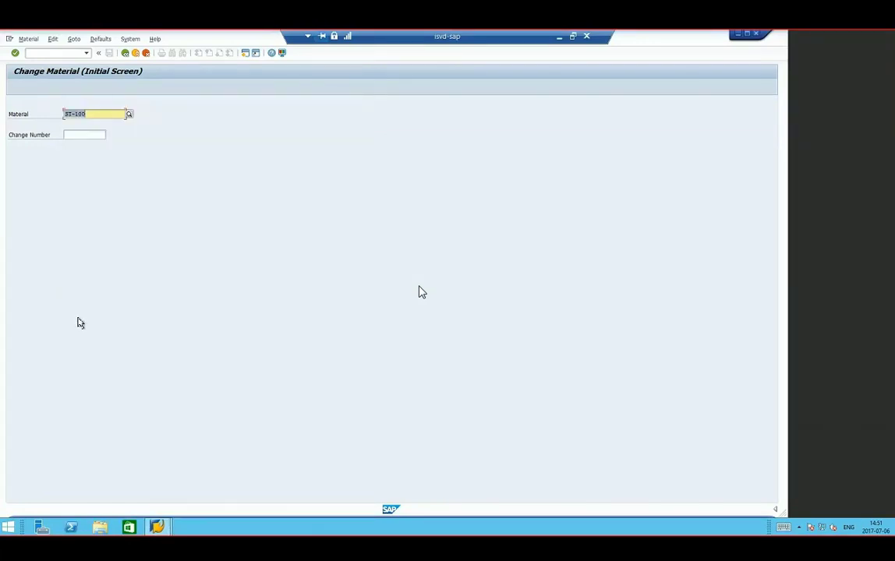
pyautogui.click(15, 53)
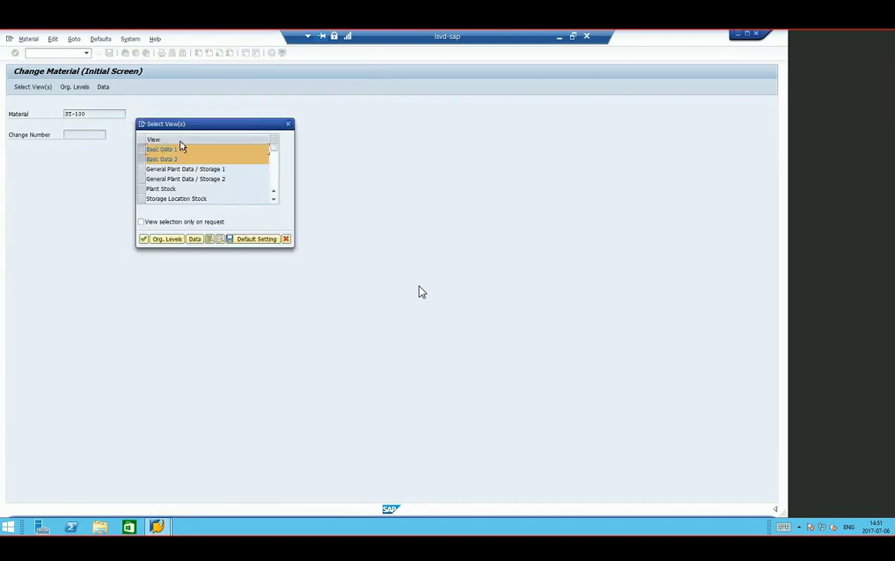
pyautogui.click(143, 239)
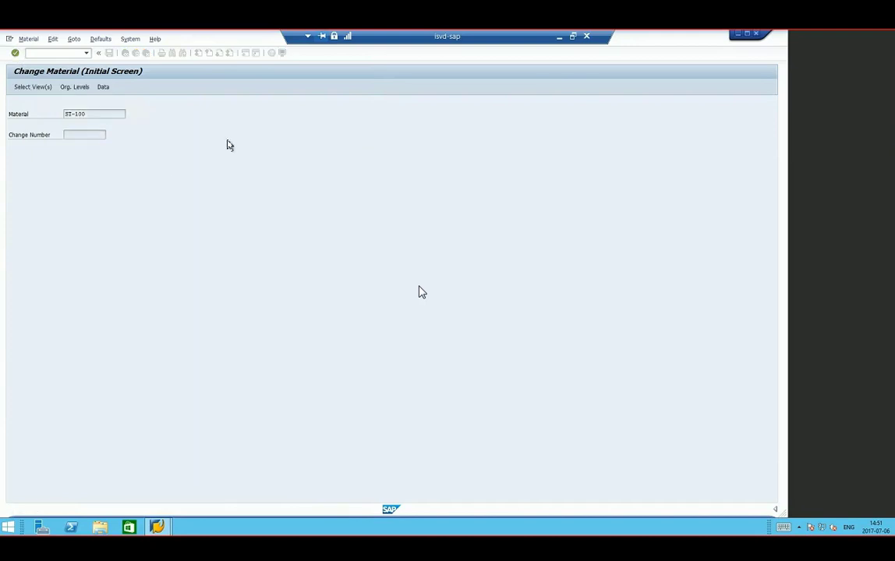
# Step: Set material ST-100's description to Prototype Stapler and save the material
pyautogui.click(163, 127)
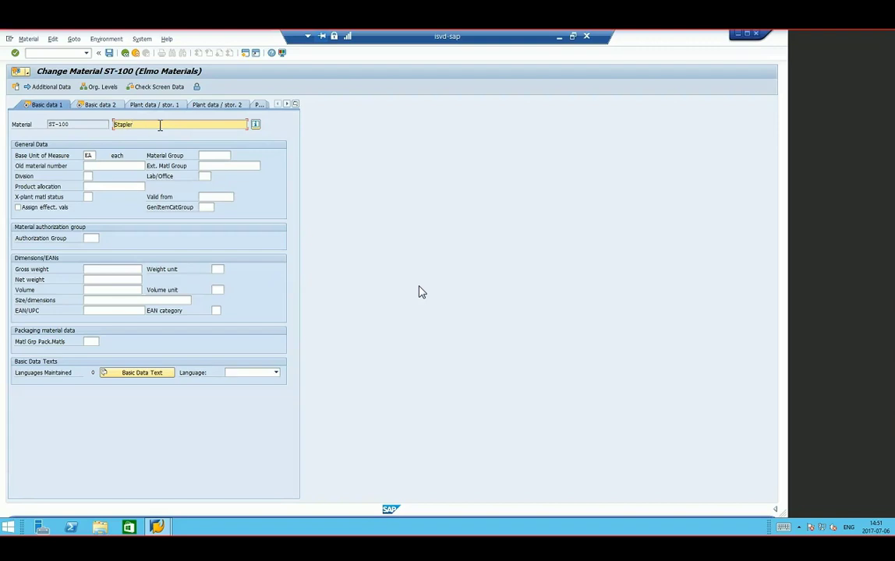
pyautogui.write('Prototype')
pyautogui.click(109, 53)
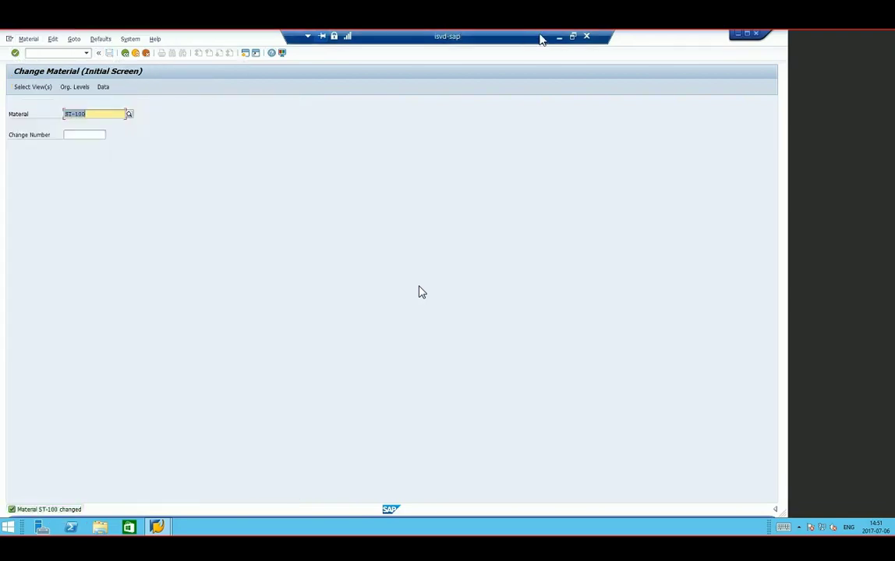
# Step: Return to Inventor's Sync/Save window, maximize it, and apply the CAD description Stapler to ST-100
pyautogui.click(560, 36)
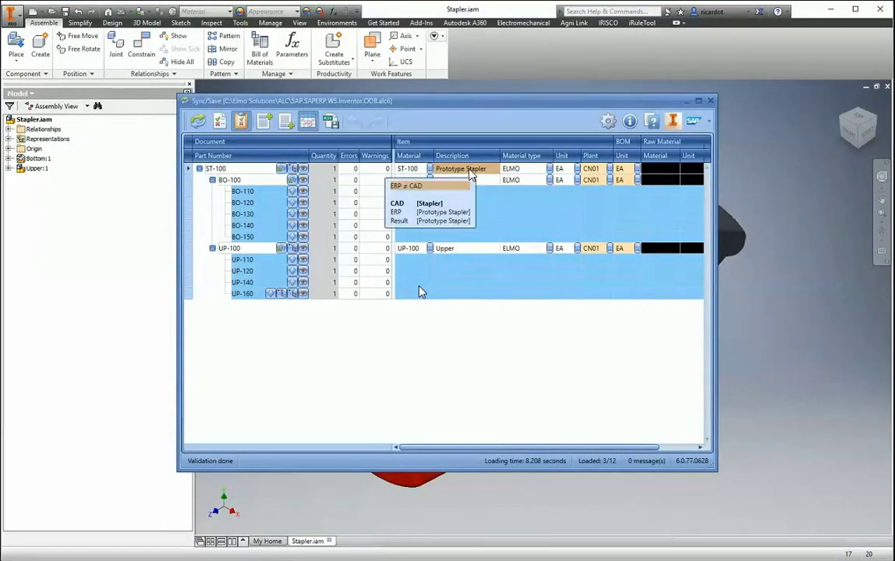
pyautogui.click(700, 101)
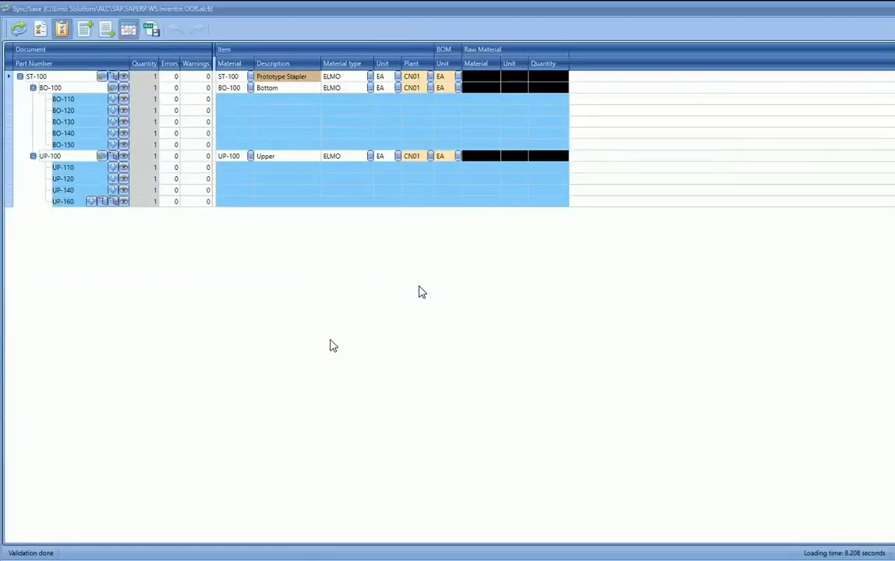
pyautogui.moveTo(308, 82)
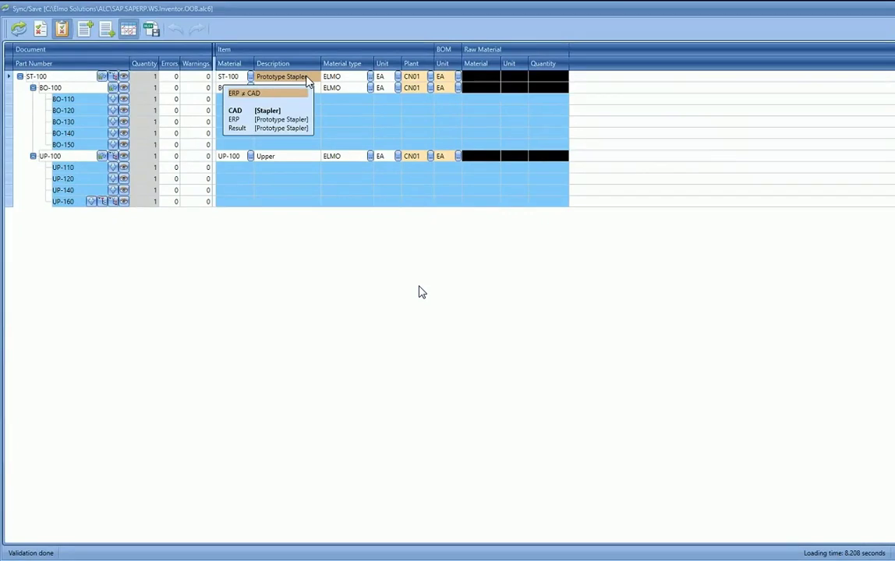
pyautogui.rightClick(307, 82)
pyautogui.click(258, 120)
pyautogui.click(307, 78)
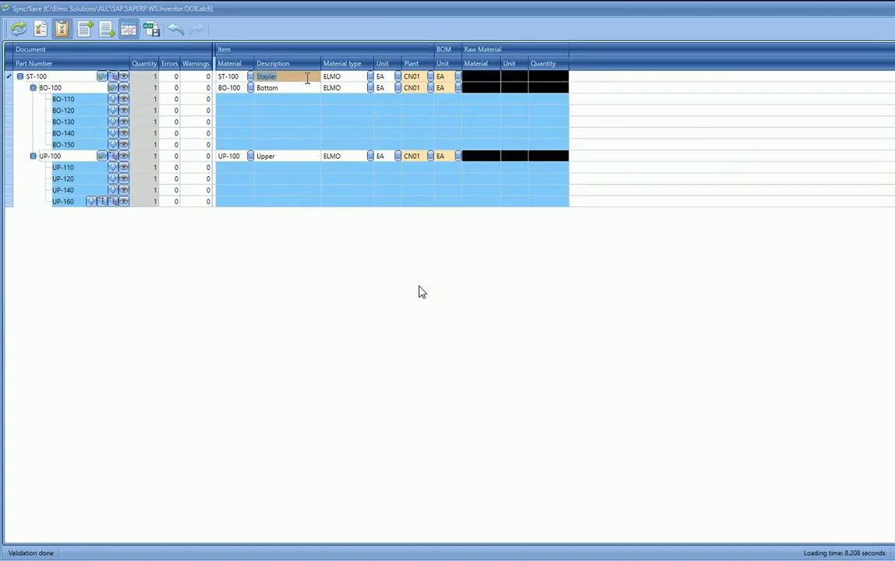
# Step: Set the ST-100 description to Production Stapler and synchronize the loaded documents
pyautogui.write('Production')
pyautogui.click(18, 29)
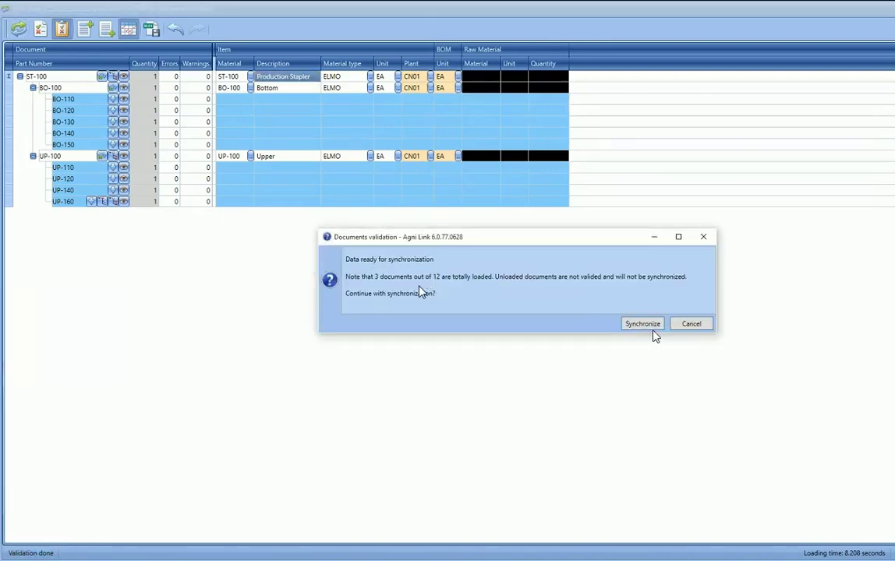
pyautogui.click(642, 323)
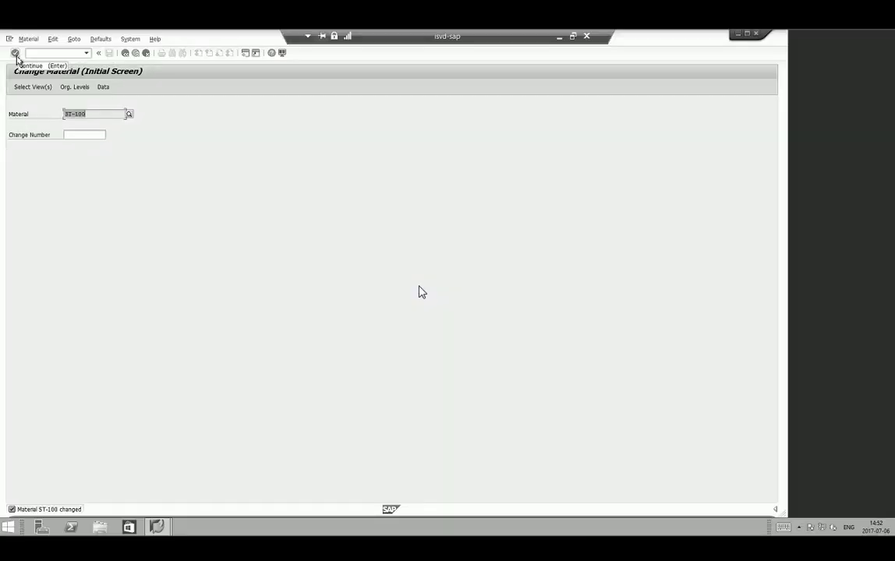
# Step: Open the Basic Data of material ST-100 in SAP and check its description
pyautogui.click(15, 53)
pyautogui.click(147, 238)
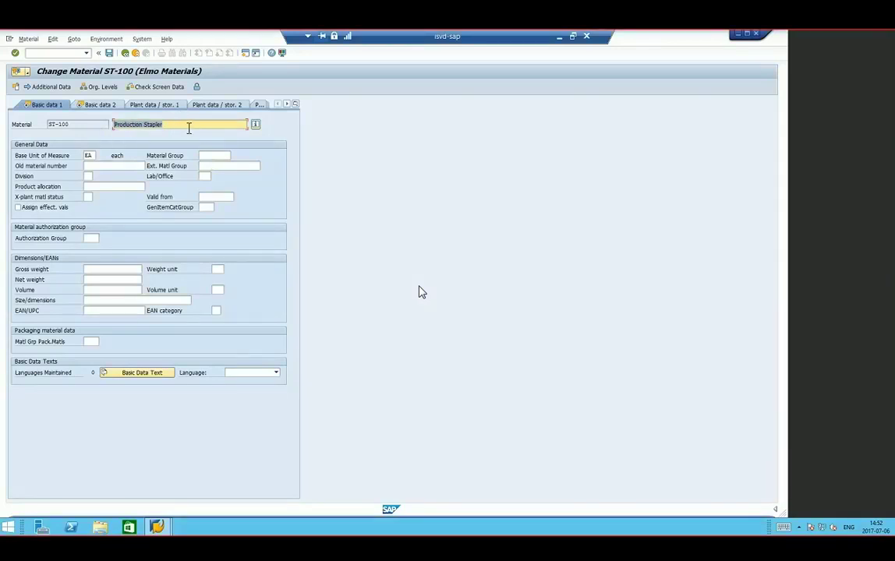
pyautogui.click(188, 126)
pyautogui.moveTo(188, 126); pyautogui.dragTo(106, 125)
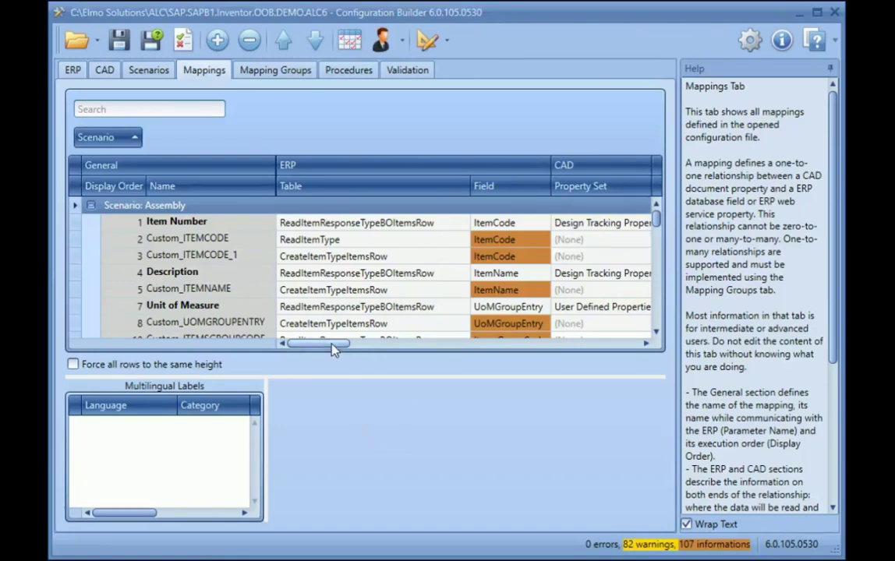
pyautogui.moveTo(333, 350); pyautogui.dragTo(555, 362)
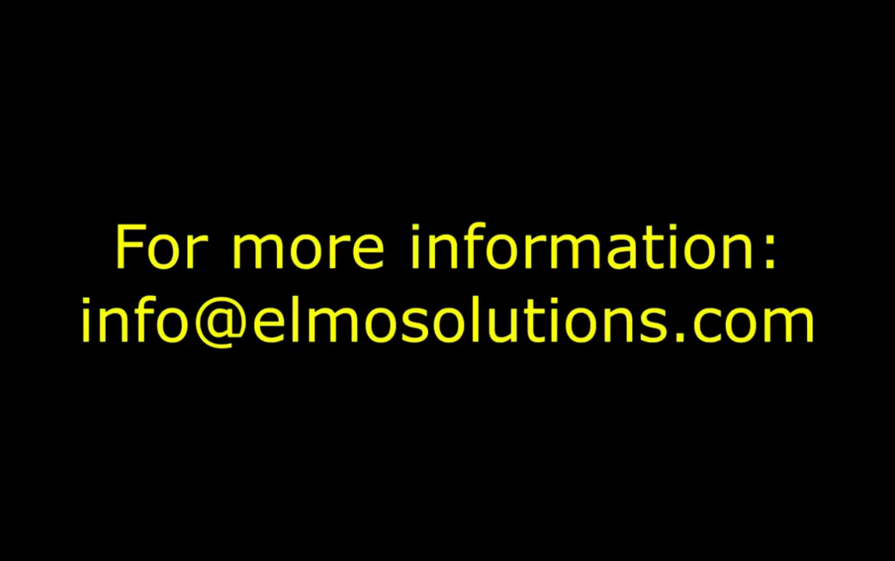